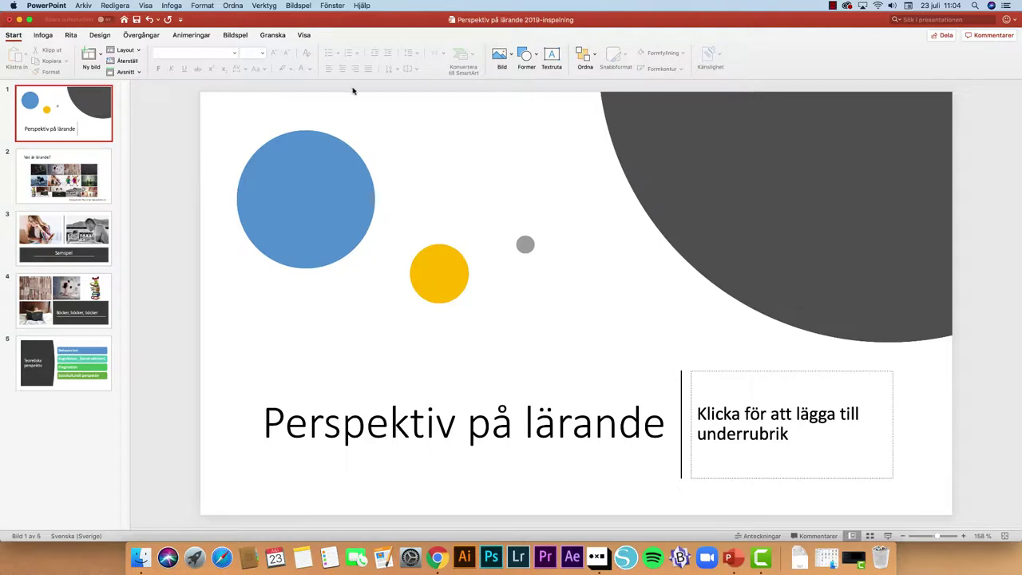
Switch to the Bildspel ribbon tab to show the slide show and recording tools.
{"action": "left_click", "coordinate": [243, 38]}
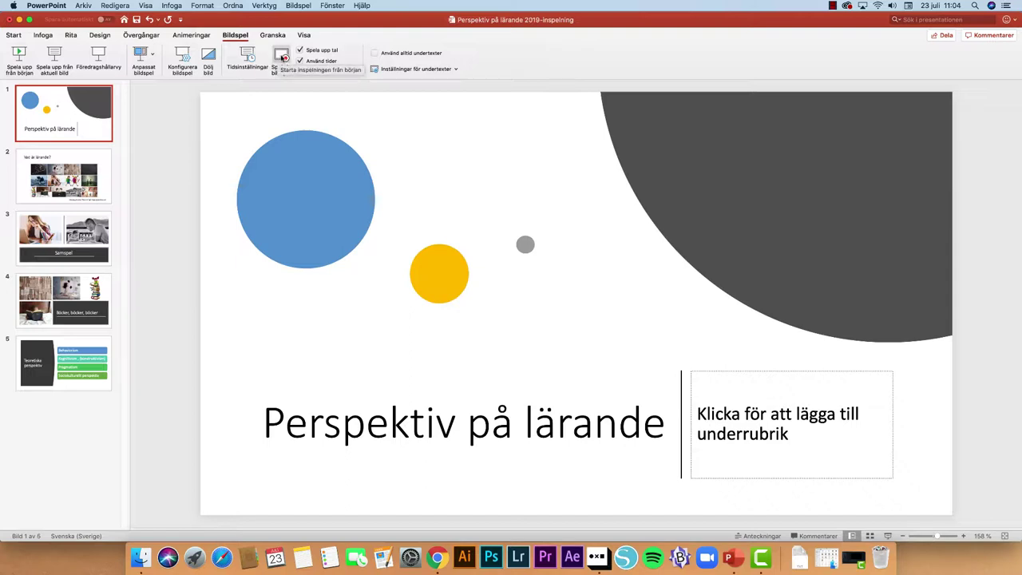
Record narration and timings through slides 1–3 from the beginning, and keep the 46-second total.
{"action": "left_click", "coordinate": [281, 57]}
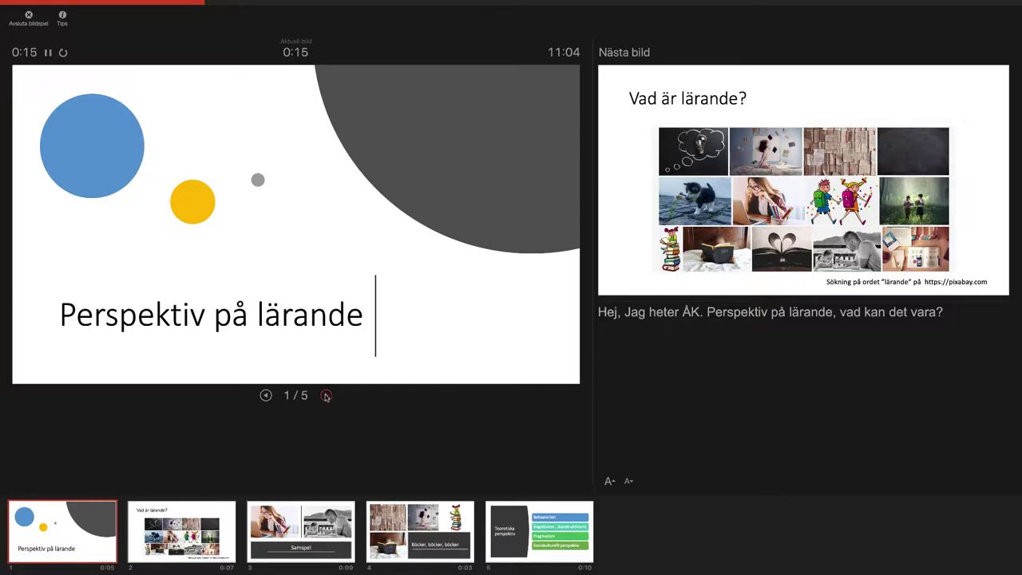
{"action": "left_click", "coordinate": [325, 395]}
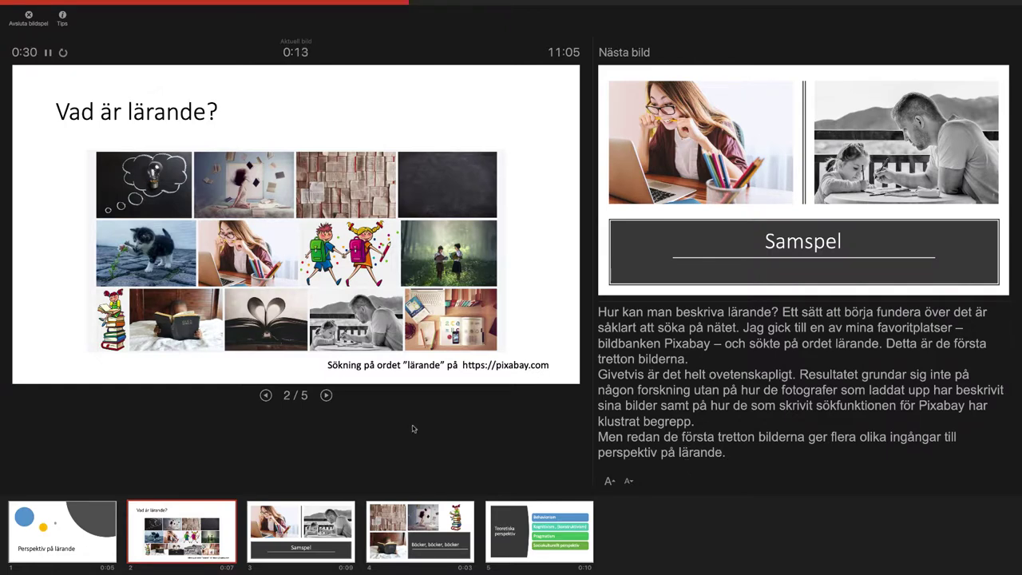
{"action": "left_click", "coordinate": [326, 396]}
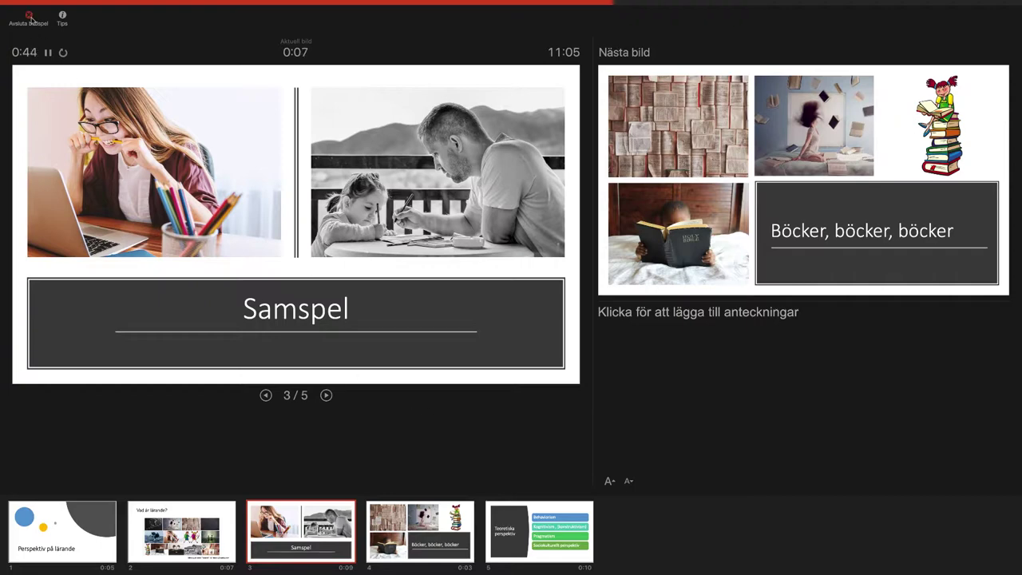
{"action": "left_click", "coordinate": [29, 16]}
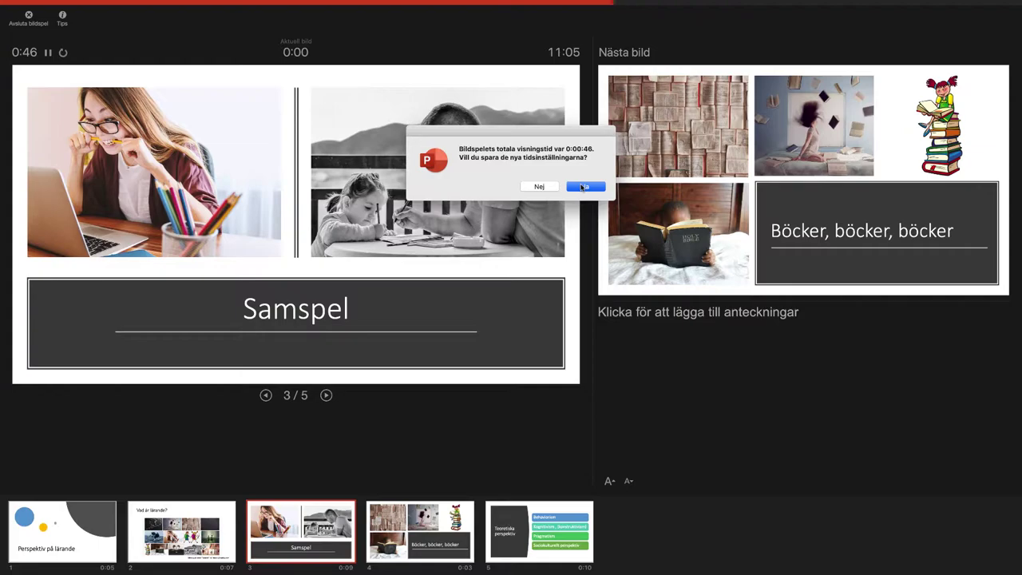
{"action": "left_click", "coordinate": [582, 187]}
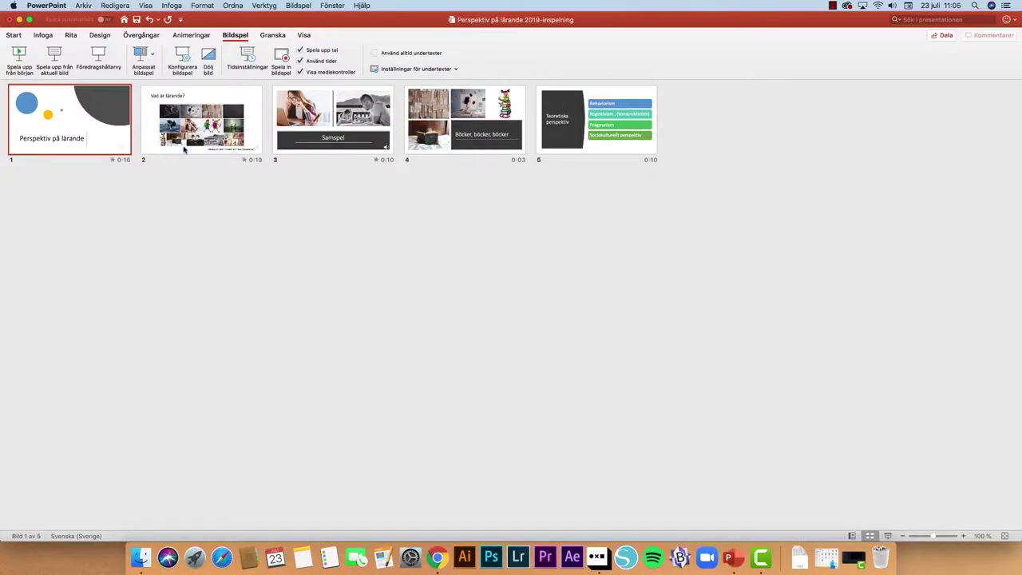
Leave Slide Sorter for Normal view and select slide 3, Samspel.
{"action": "double_click", "coordinate": [101, 121]}
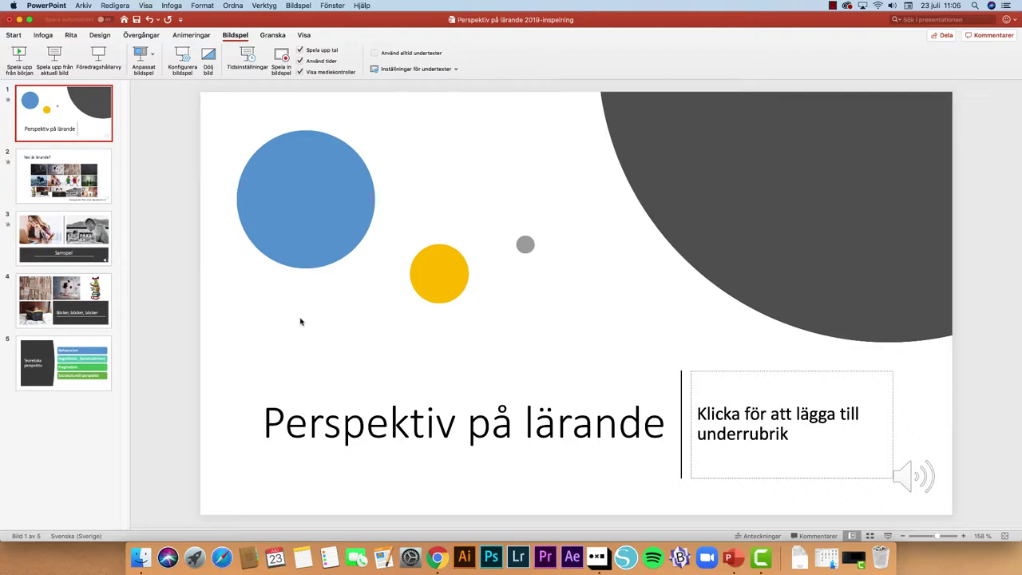
{"action": "left_click", "coordinate": [92, 250]}
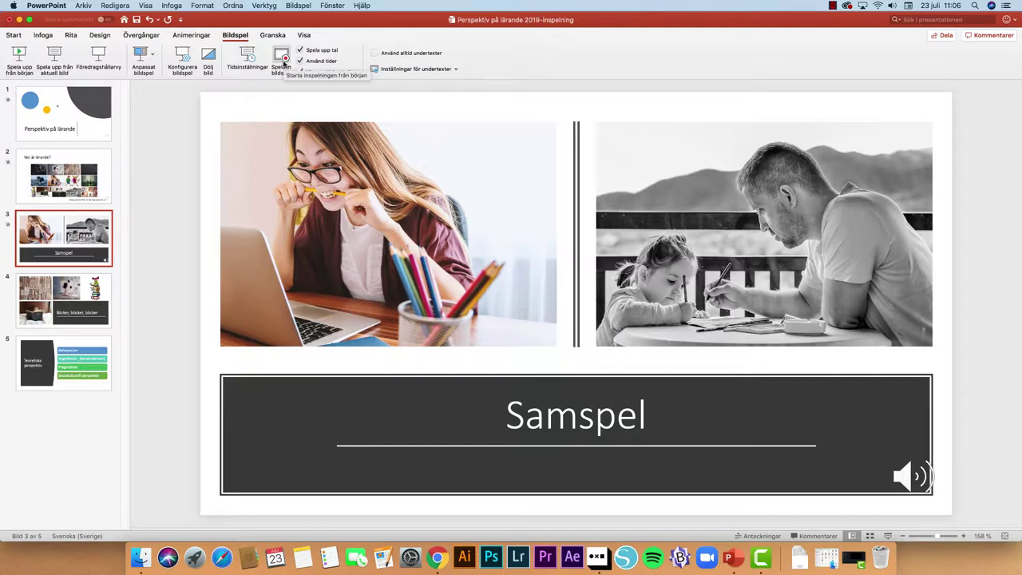
Re-record narration on the Samspel slide and save its new 0:08 timing.
{"action": "left_click", "coordinate": [285, 64]}
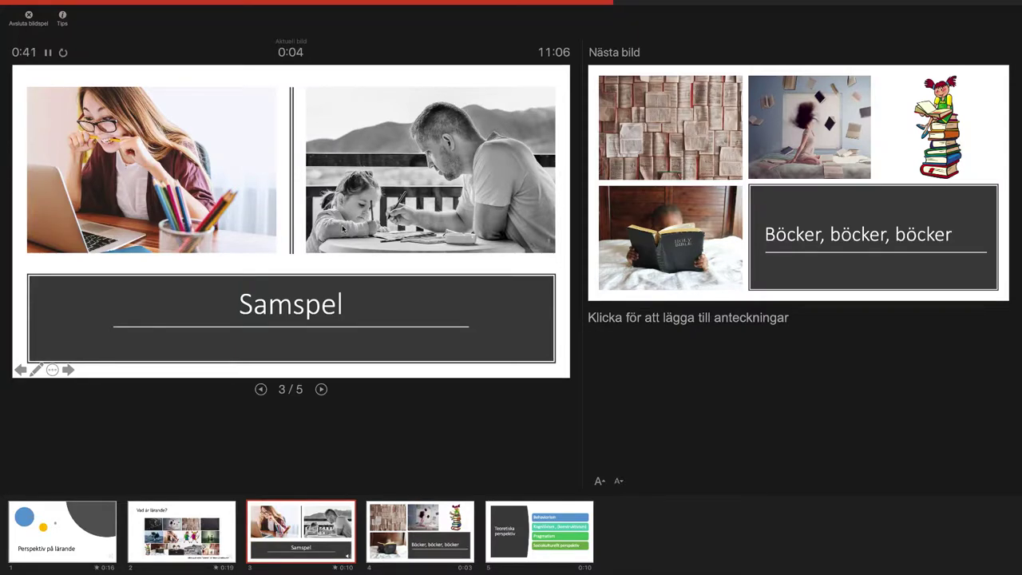
{"action": "left_click", "coordinate": [27, 16]}
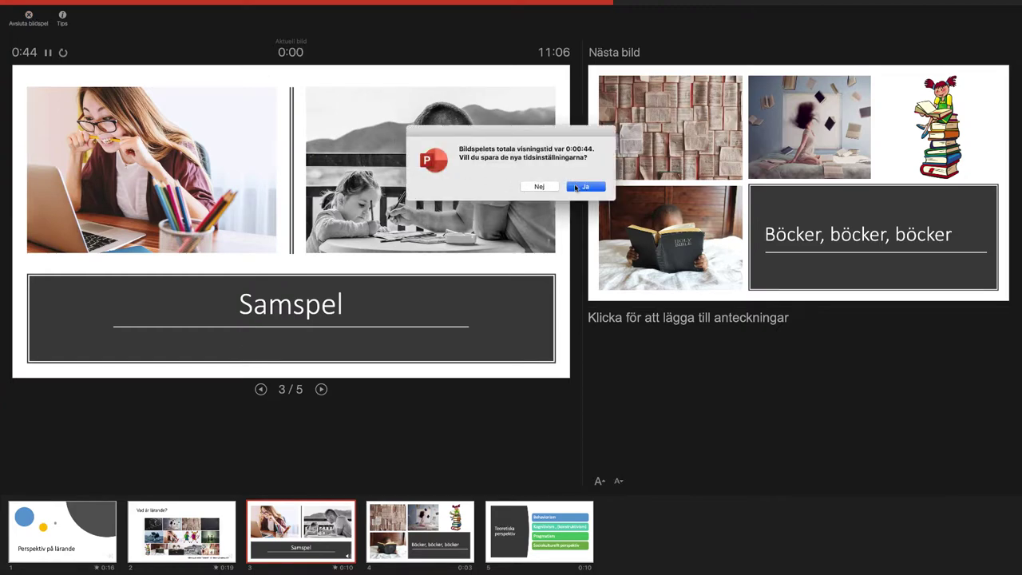
{"action": "left_click", "coordinate": [576, 188]}
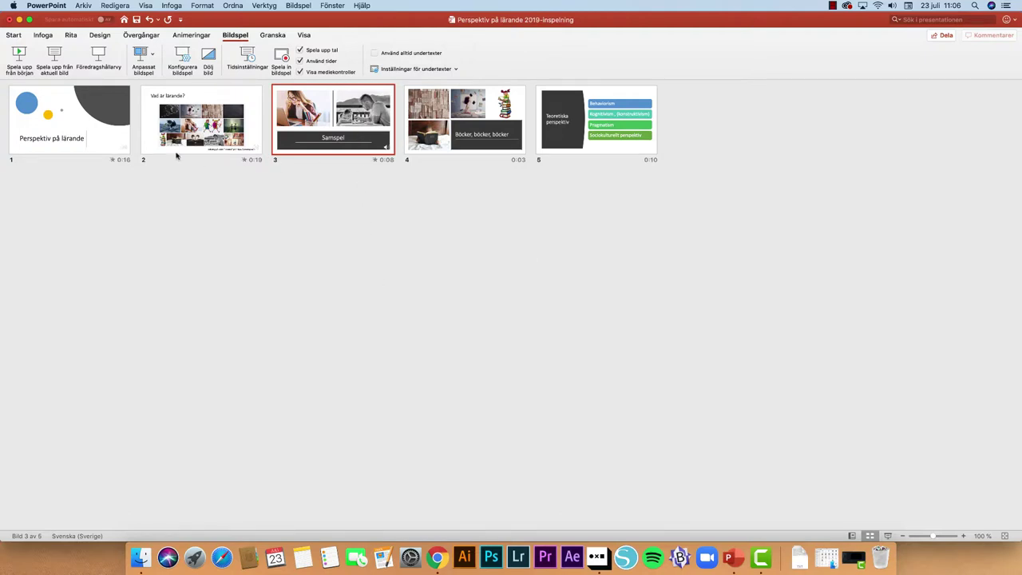
Drag the narration speaker icons on slides 1 and 3 to the bottom-right edge.
{"action": "left_click", "coordinate": [115, 134]}
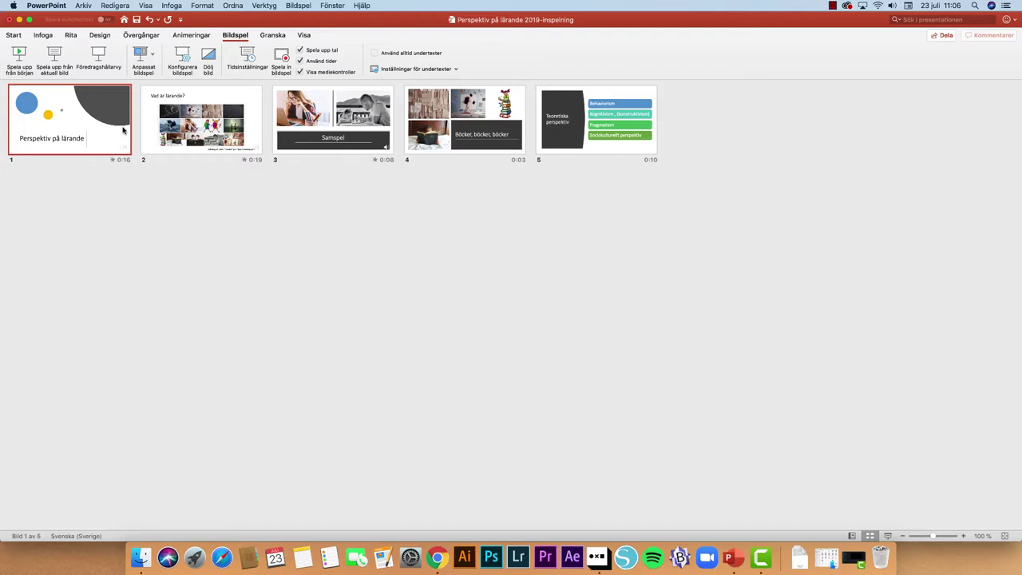
{"action": "double_click", "coordinate": [123, 130]}
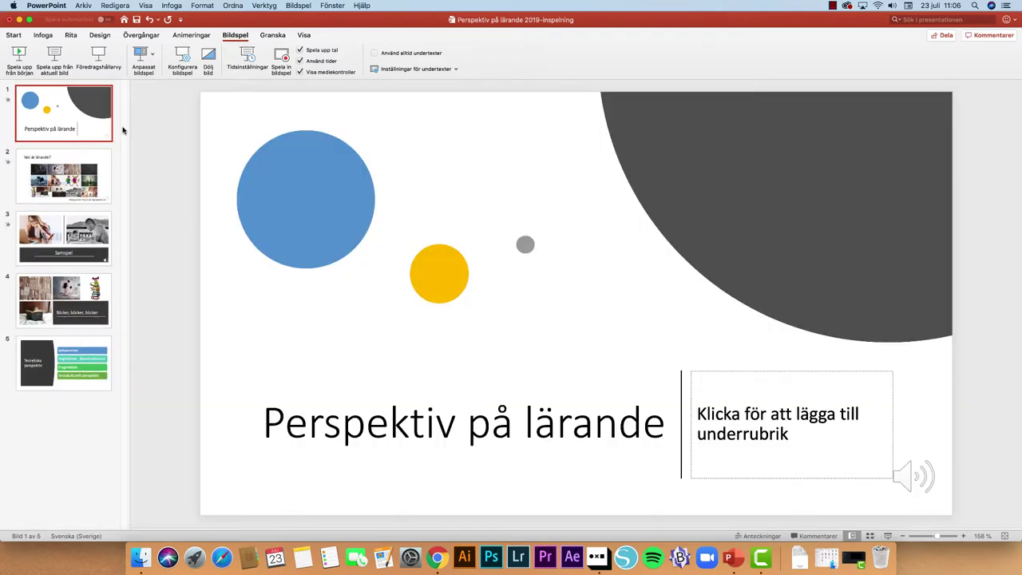
{"action": "mouse_move", "coordinate": [915, 476]}
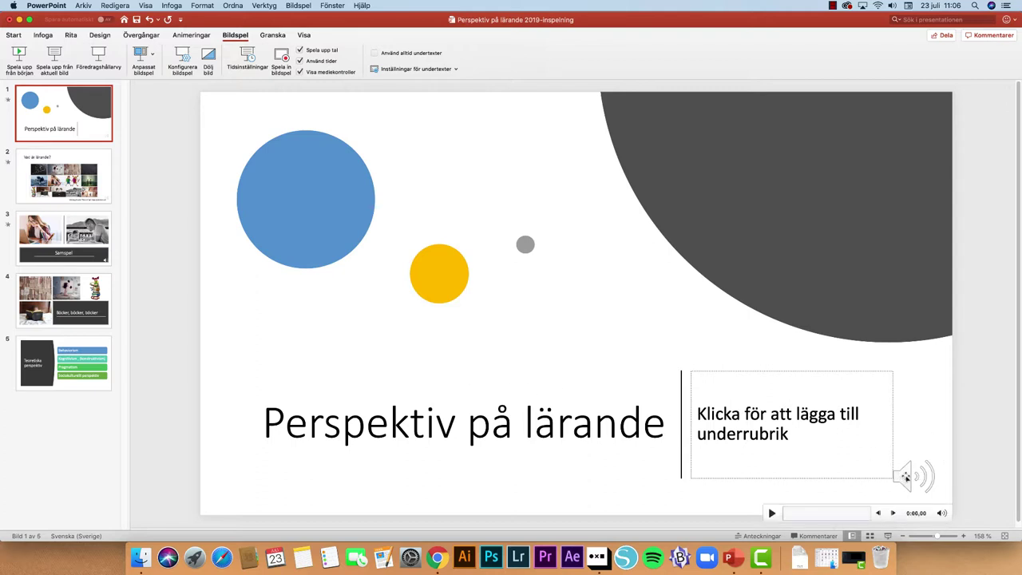
{"action": "left_click_drag", "start_coordinate": [905, 477], "coordinate": [973, 471]}
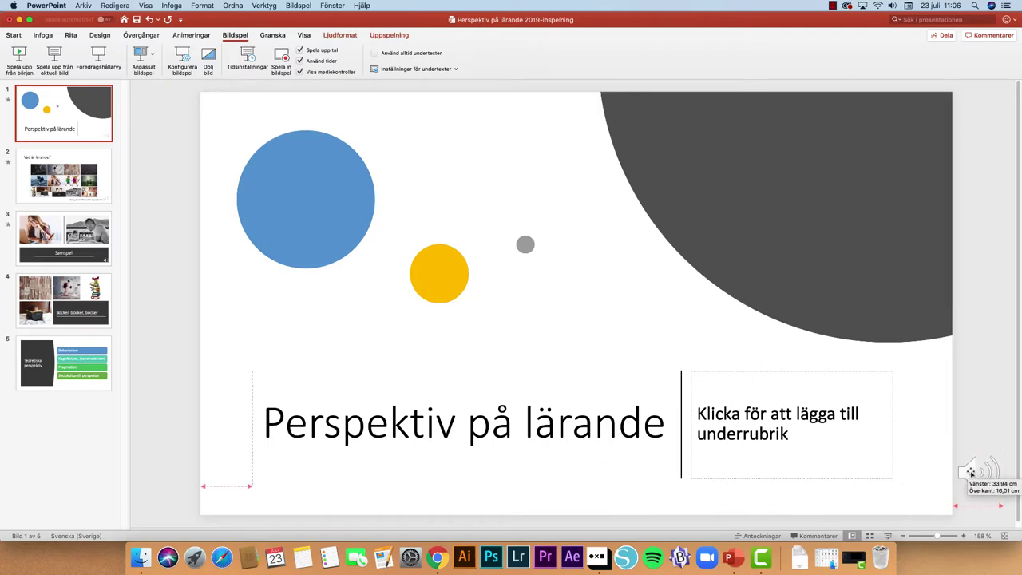
{"action": "left_click", "coordinate": [107, 199]}
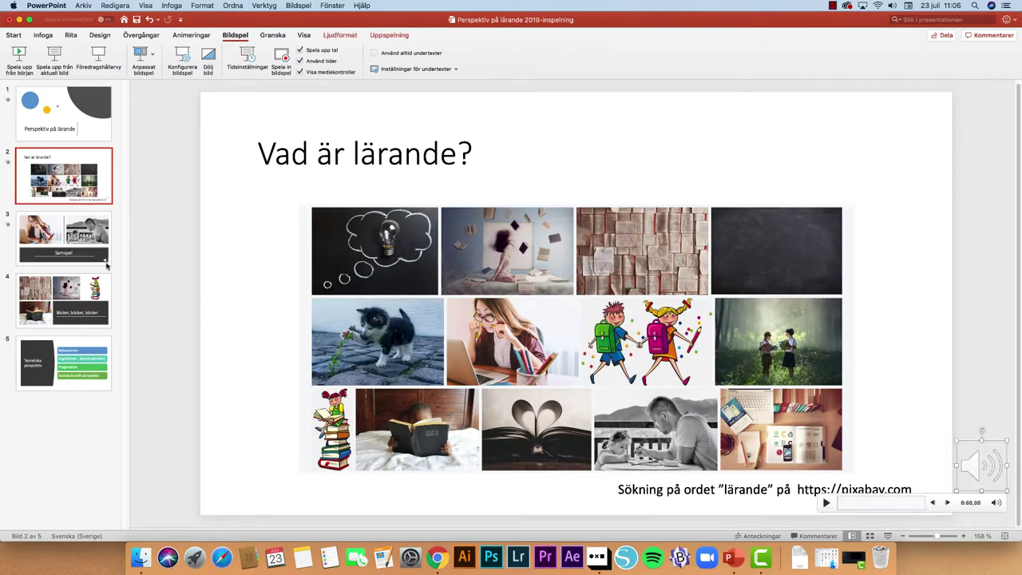
{"action": "left_click", "coordinate": [108, 266]}
{"action": "left_click_drag", "start_coordinate": [908, 477], "coordinate": [972, 476]}
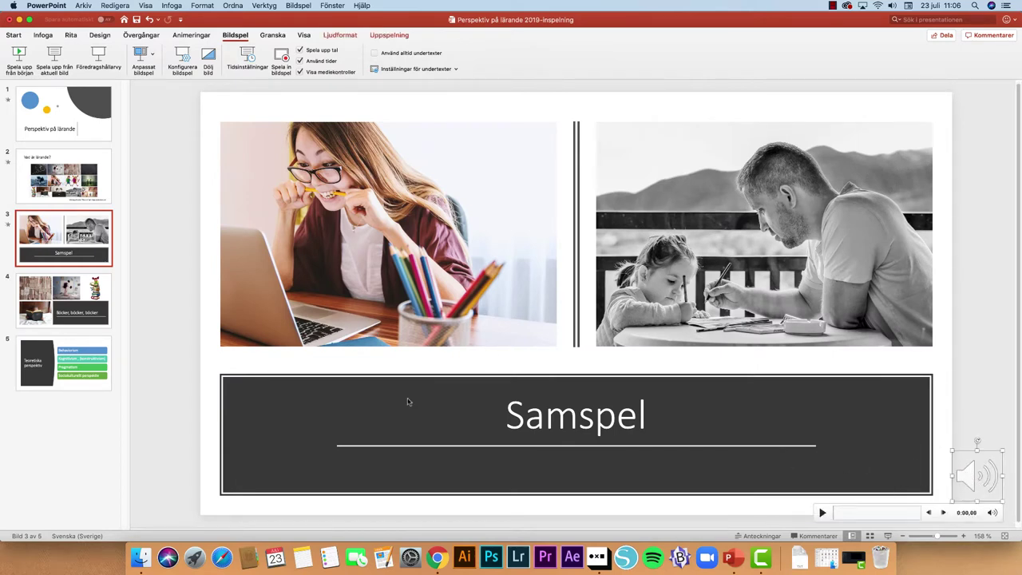
{"action": "left_click", "coordinate": [83, 6]}
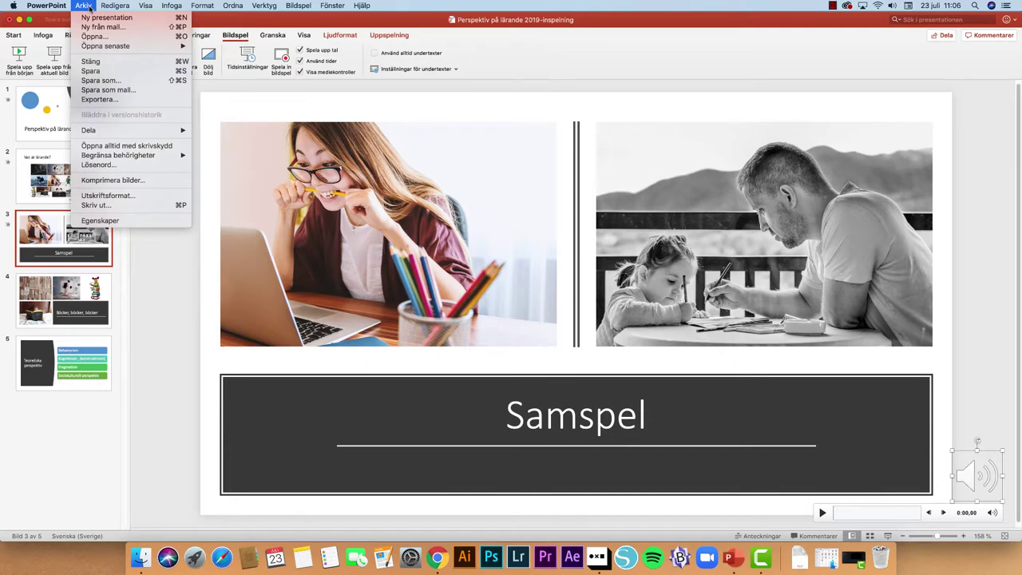
Export the presentation as an MP4 video at Internetkvalitet, 1280×720, with recorded timings.
{"action": "left_click", "coordinate": [110, 100]}
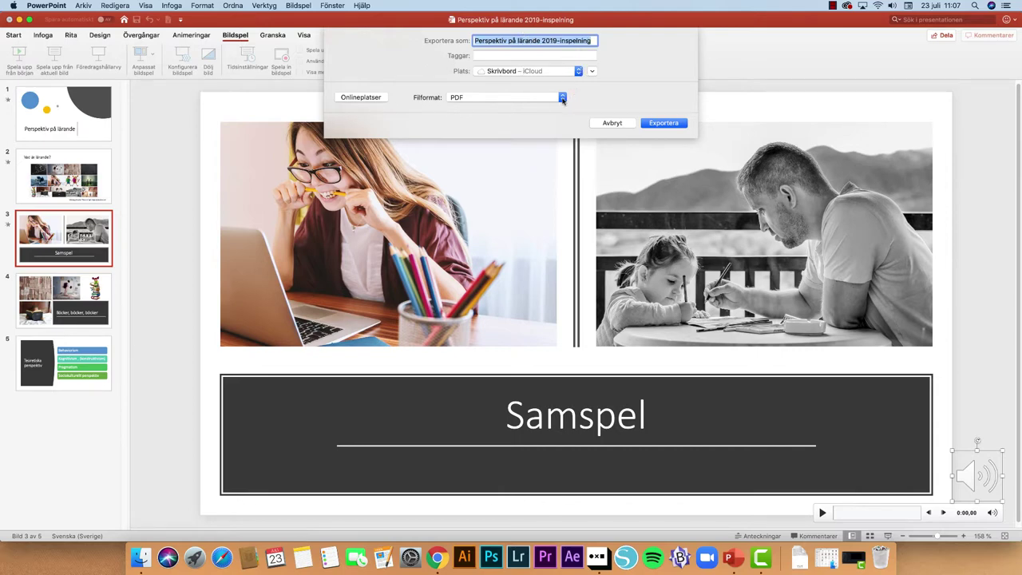
{"action": "left_click", "coordinate": [563, 98]}
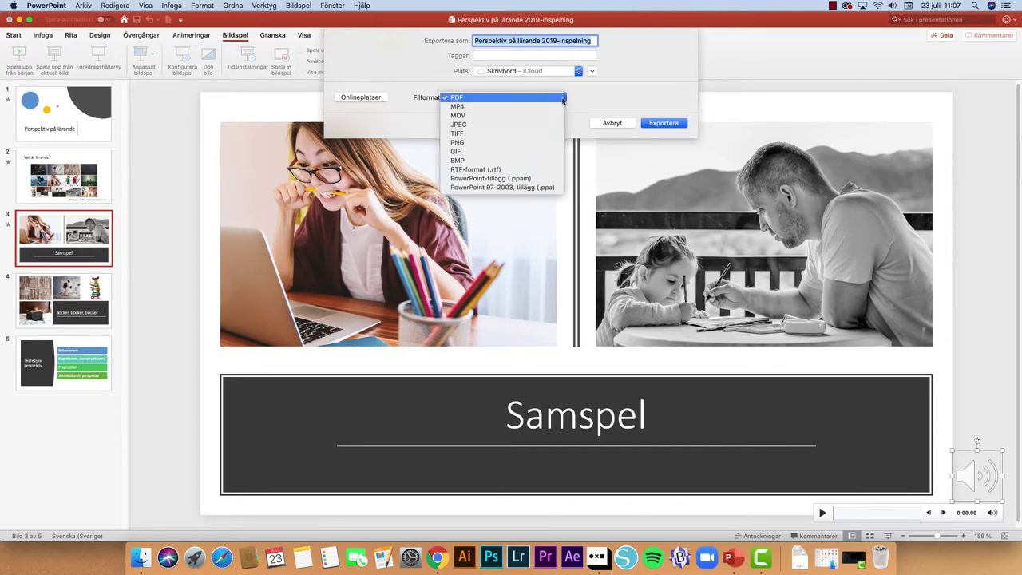
{"action": "left_click", "coordinate": [468, 108]}
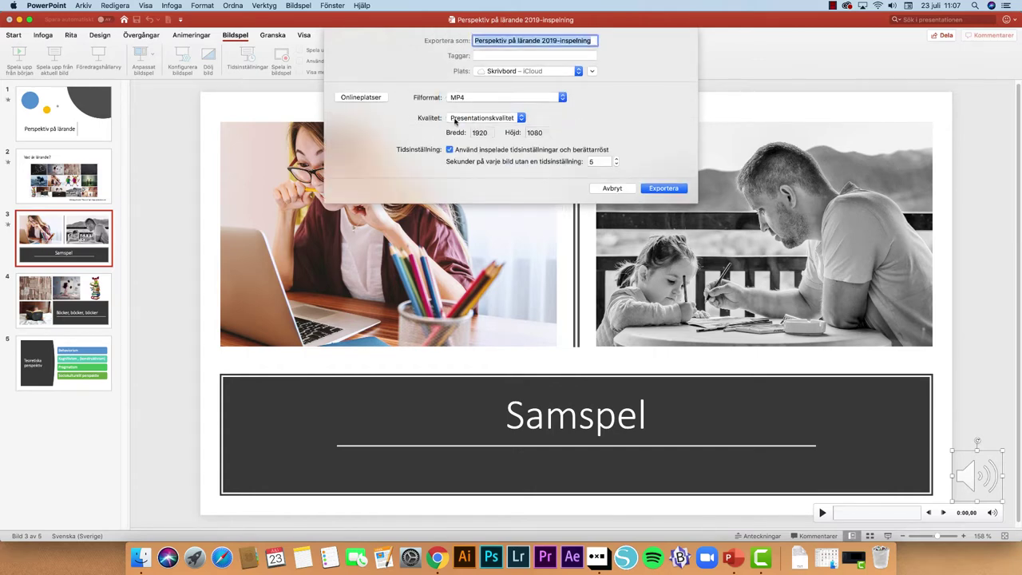
{"action": "left_click", "coordinate": [521, 118]}
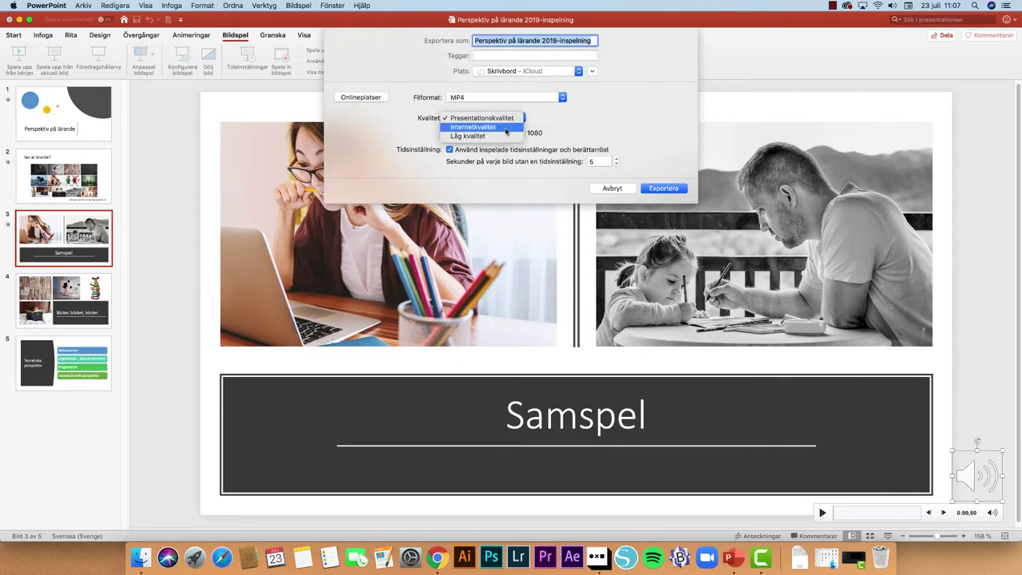
{"action": "left_click", "coordinate": [506, 128]}
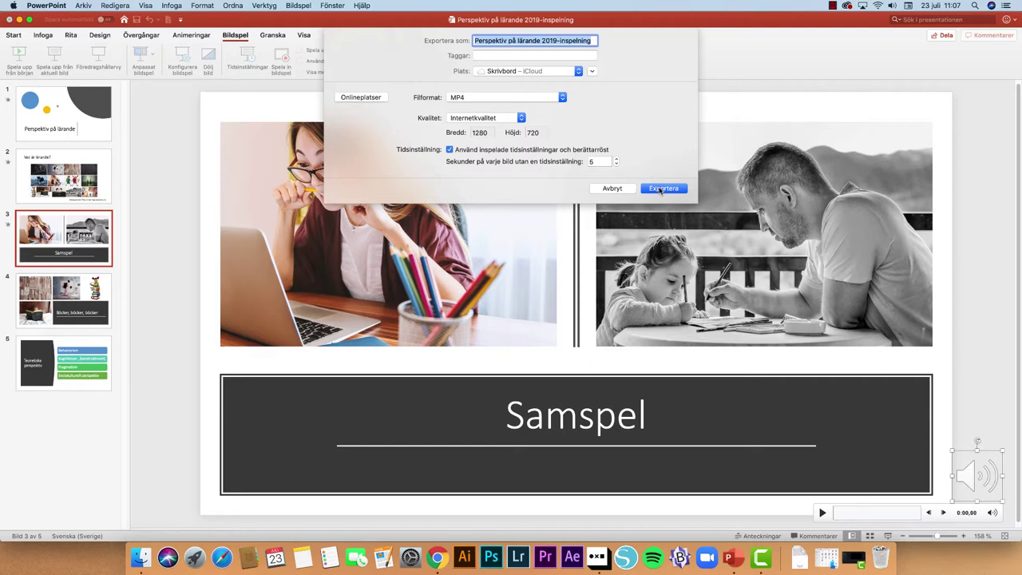
{"action": "left_click", "coordinate": [660, 190]}
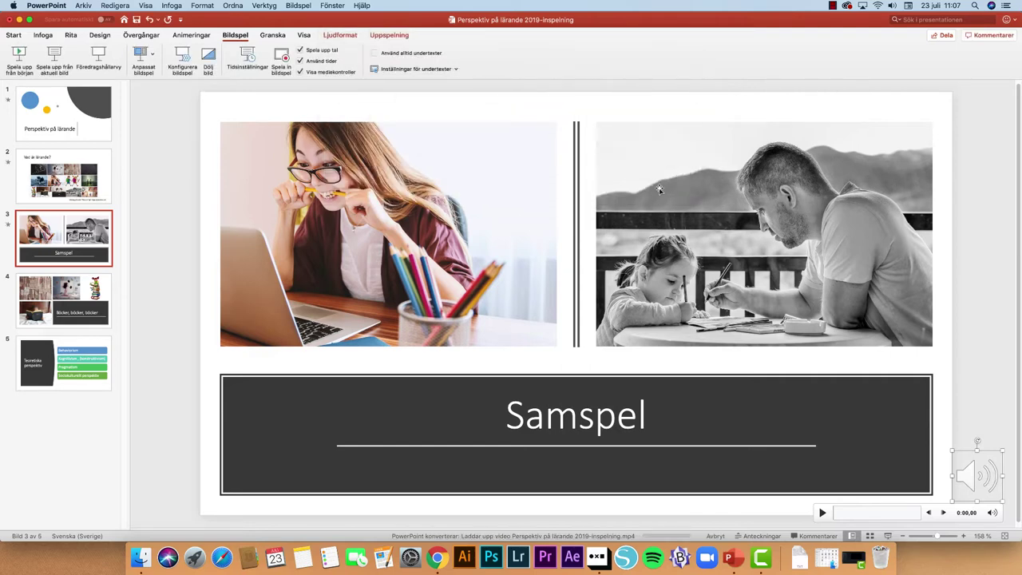